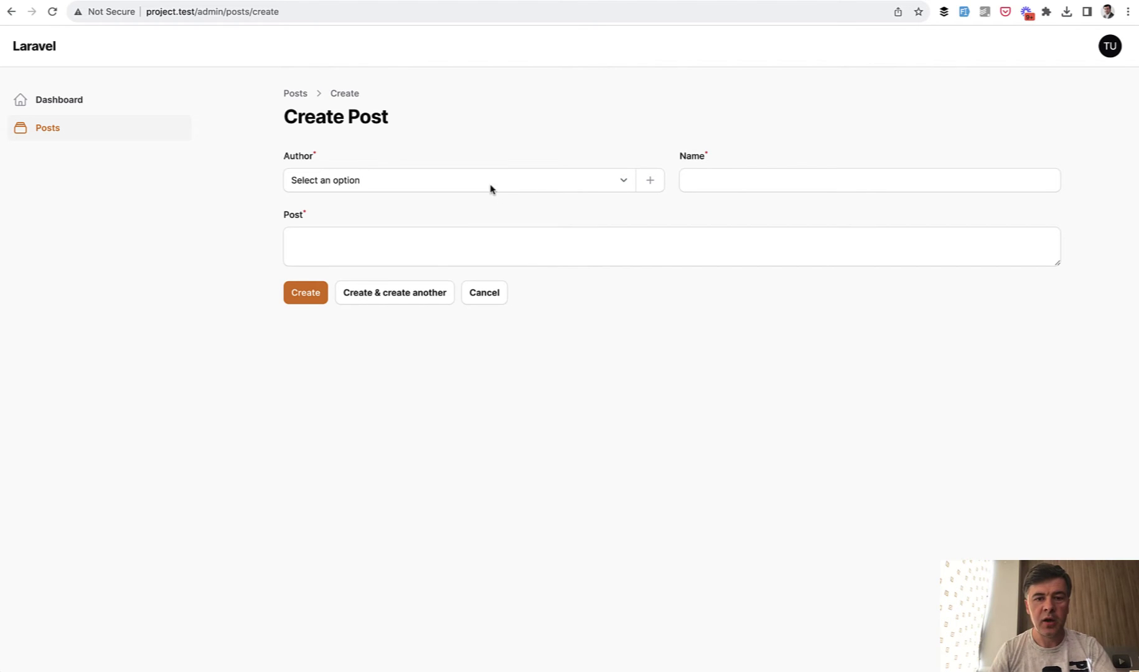
Fill in the post's name and body, create the new author John, and select John as author.
left_click(725, 180)
type("sdfdfgdf")
left_click(455, 267)
type("dfgdfgdf")
left_click(370, 181)
left_click(677, 206)
left_click(651, 180)
type("John")
left_click(321, 423)
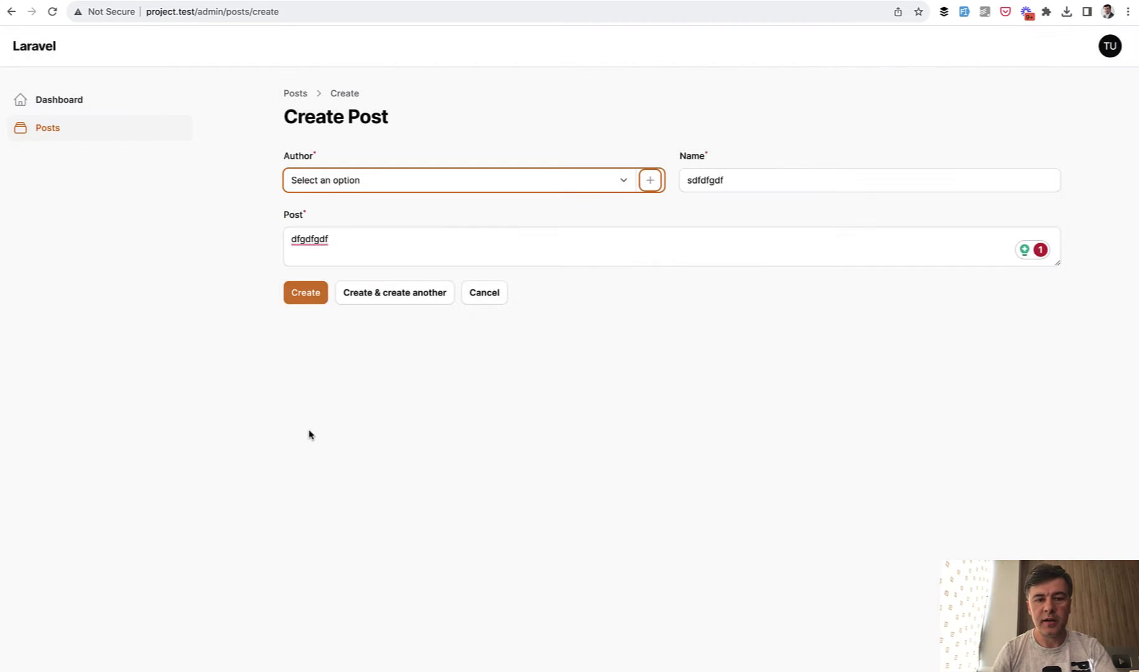
left_click(308, 182)
left_click(308, 194)
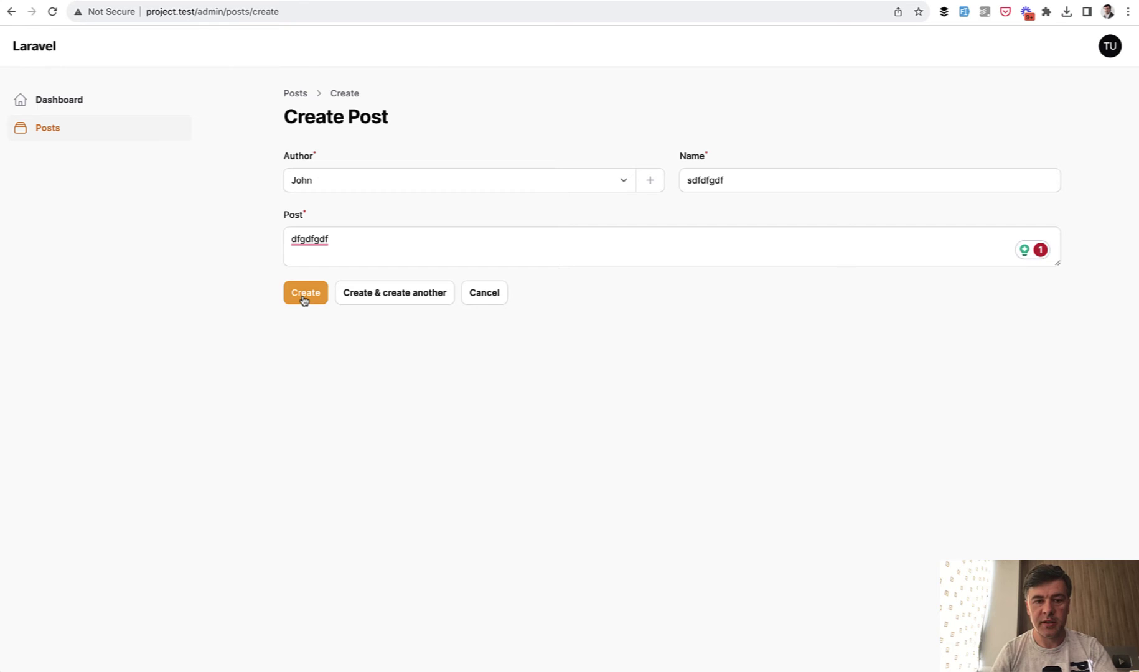
Submit the new post, then check the users table's is_admin flags in TablePlus.
left_click(305, 293)
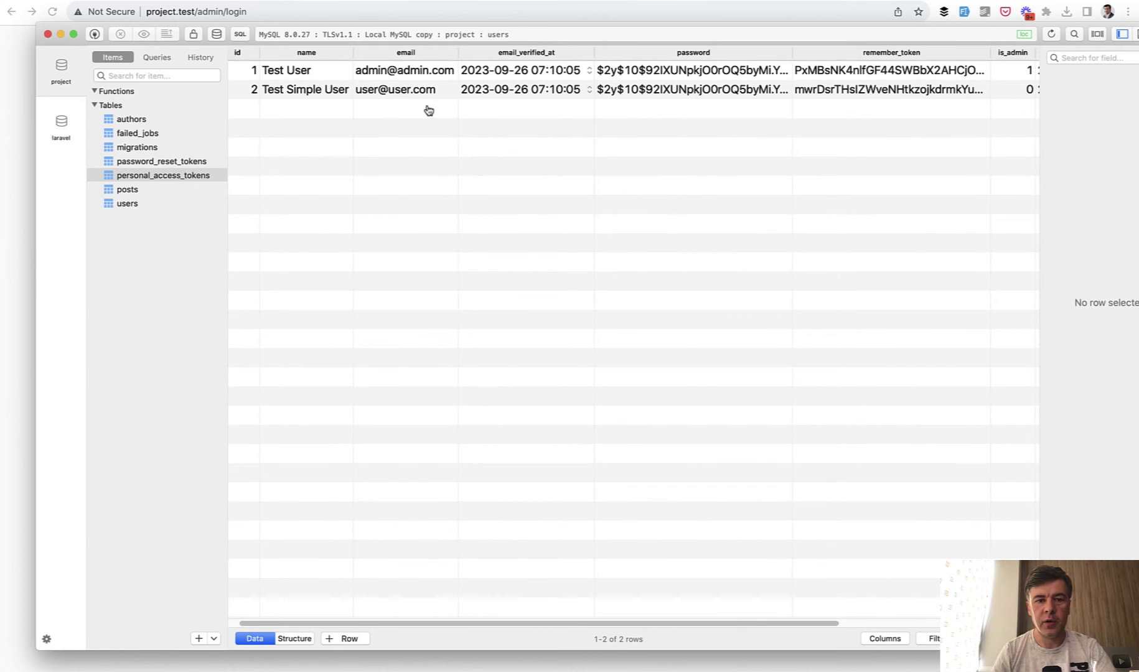
Sign in as Test Simple User, start a new post, and inspect the Author list.
key("super+Tab")
left_click(479, 452)
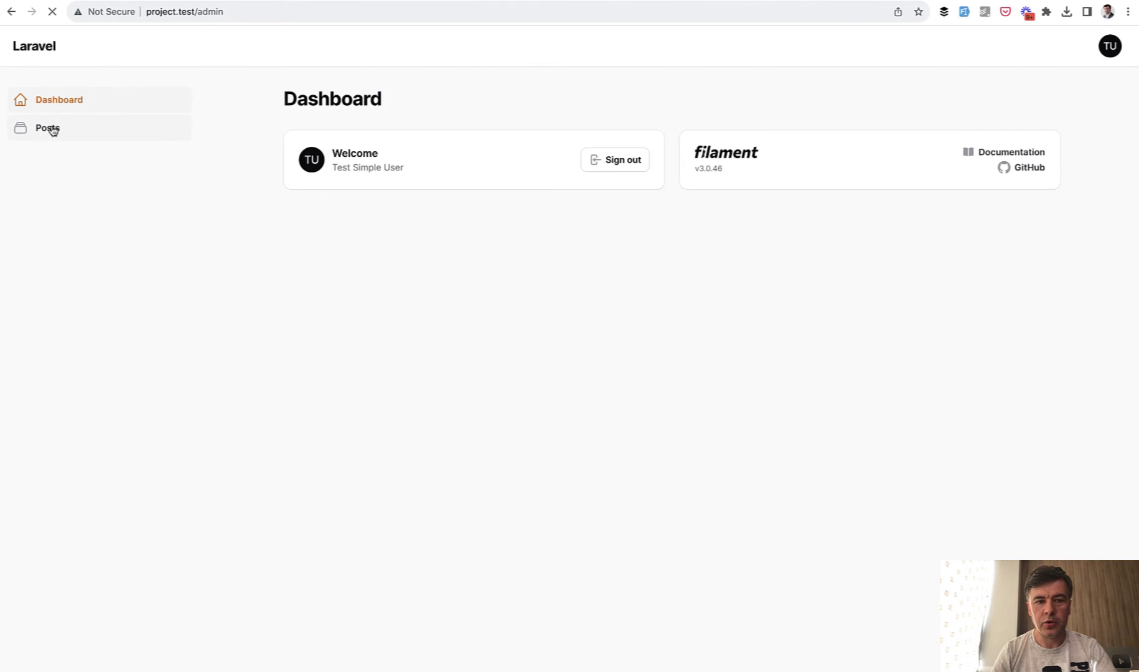
left_click(48, 127)
left_click(1026, 121)
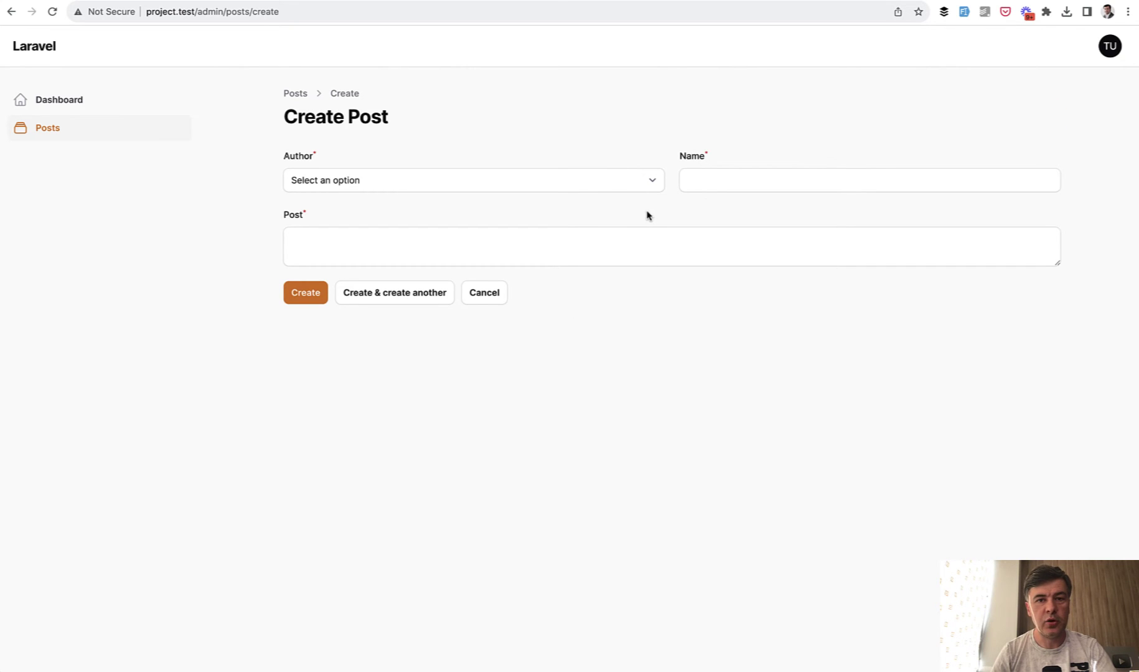
left_click(647, 183)
left_click(633, 218)
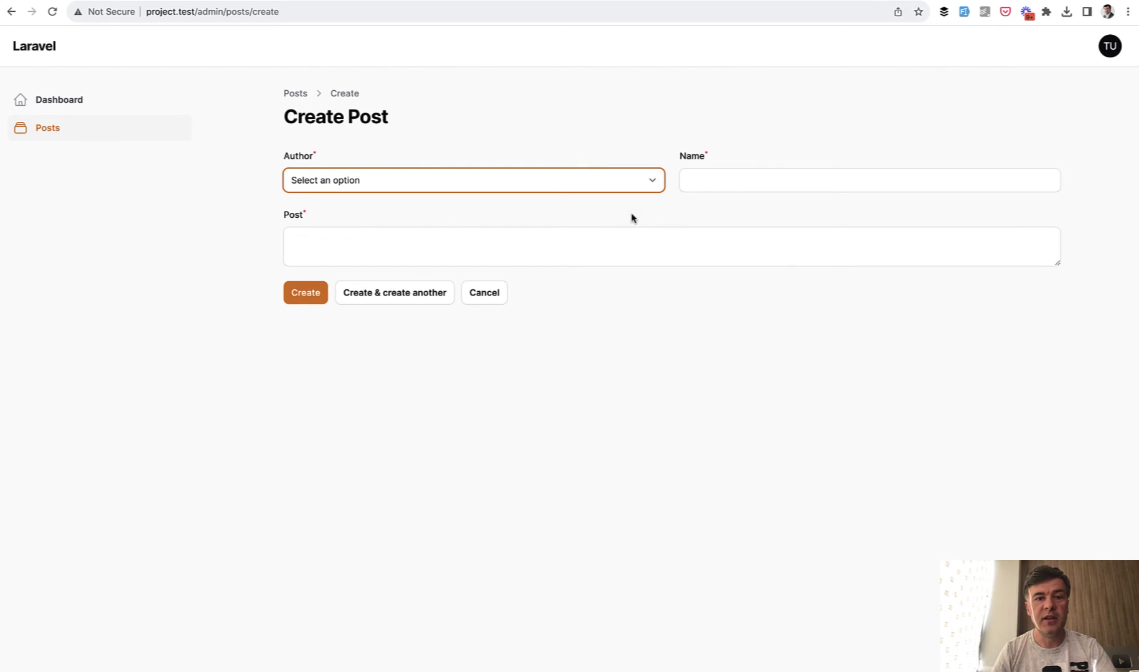
Highlight the relationship line and the when() call on lines 25–26 of PostResource.php.
key("super+Tab")
key("super+Tab")
key("super+Tab")
scroll(413, 279, "down", 3)
scroll(414, 279, "down", 3)
scroll(413, 279, "down", 2)
left_click(307, 284)
double_click(282, 311)
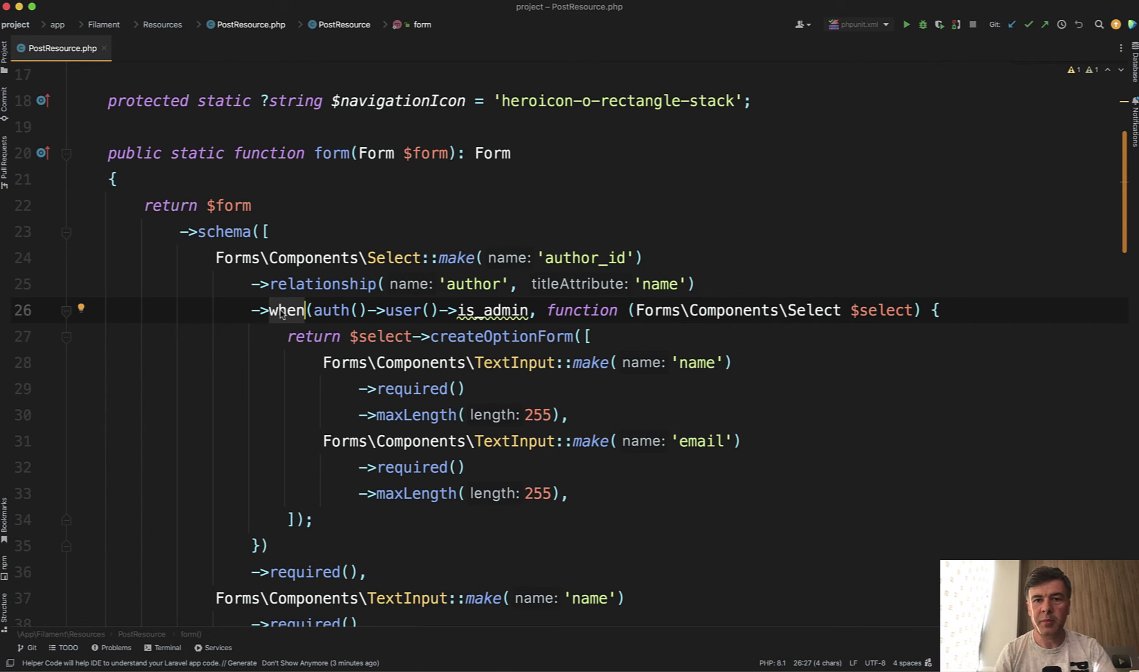
double_click(398, 311)
left_click(281, 311)
left_click_drag(314, 311, 529, 312)
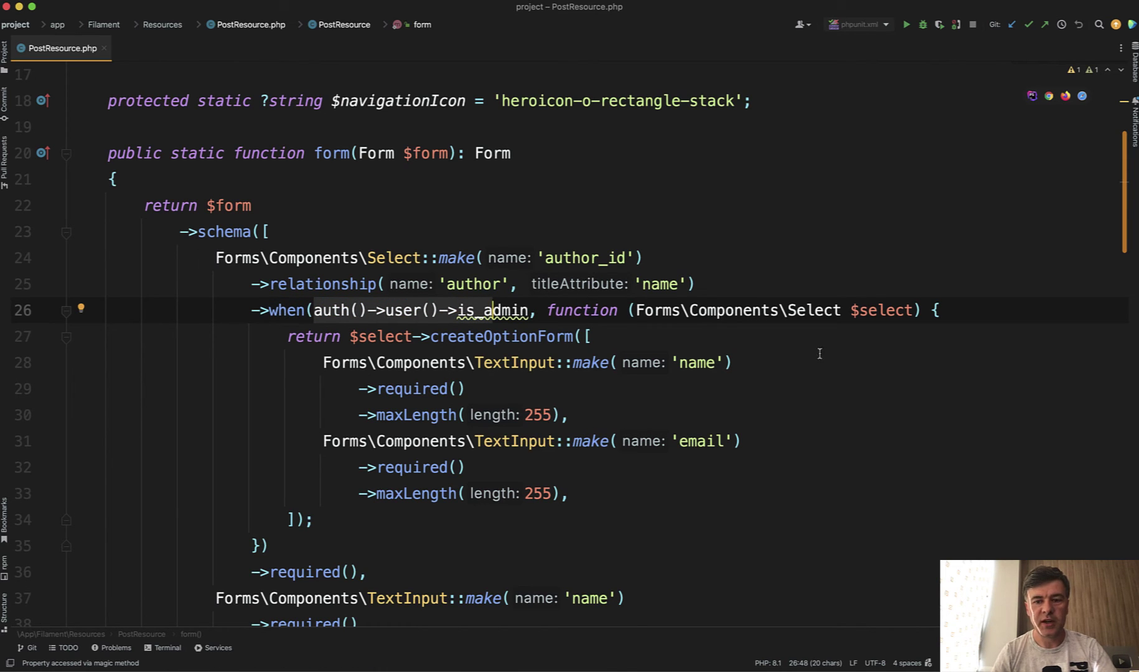
double_click(814, 311)
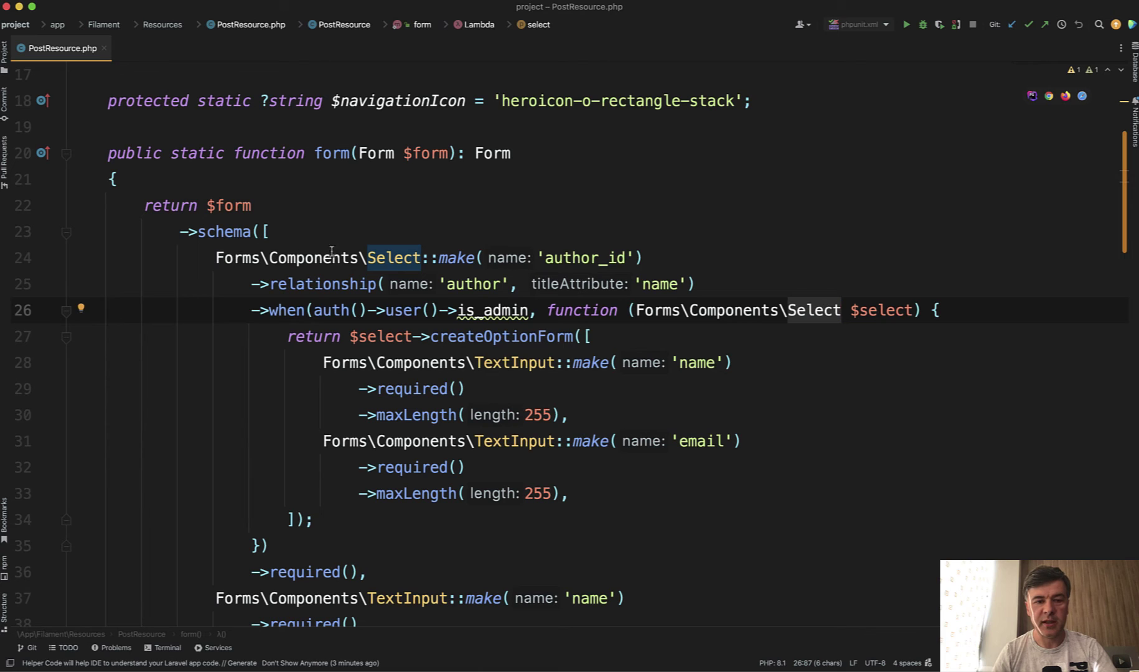
double_click(268, 259)
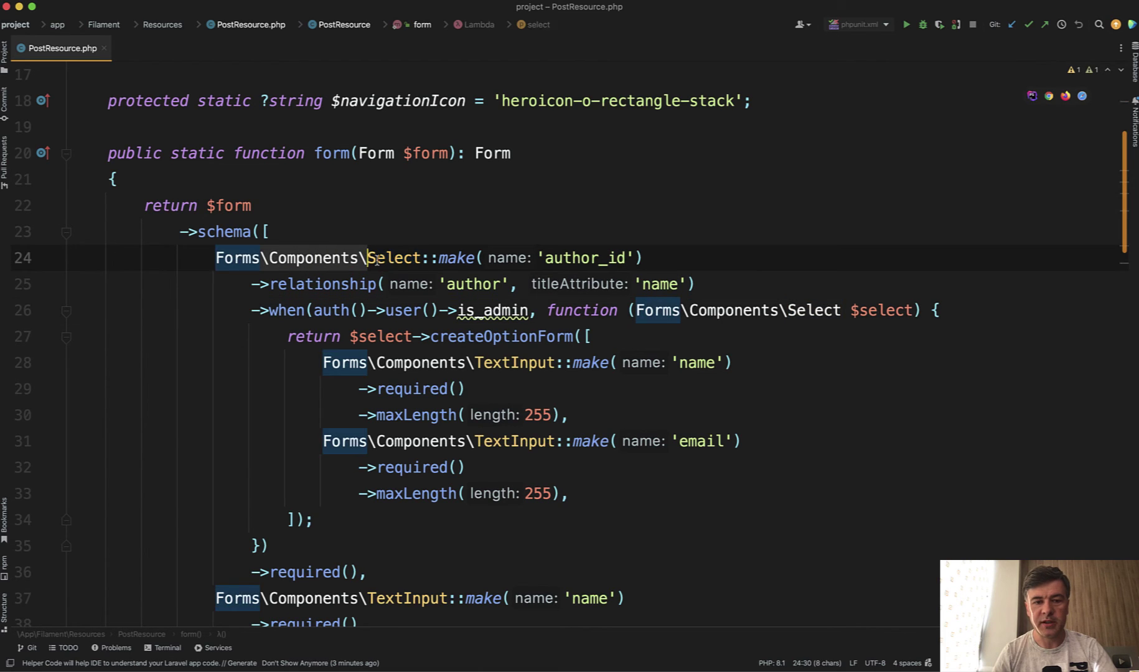
left_click(820, 311)
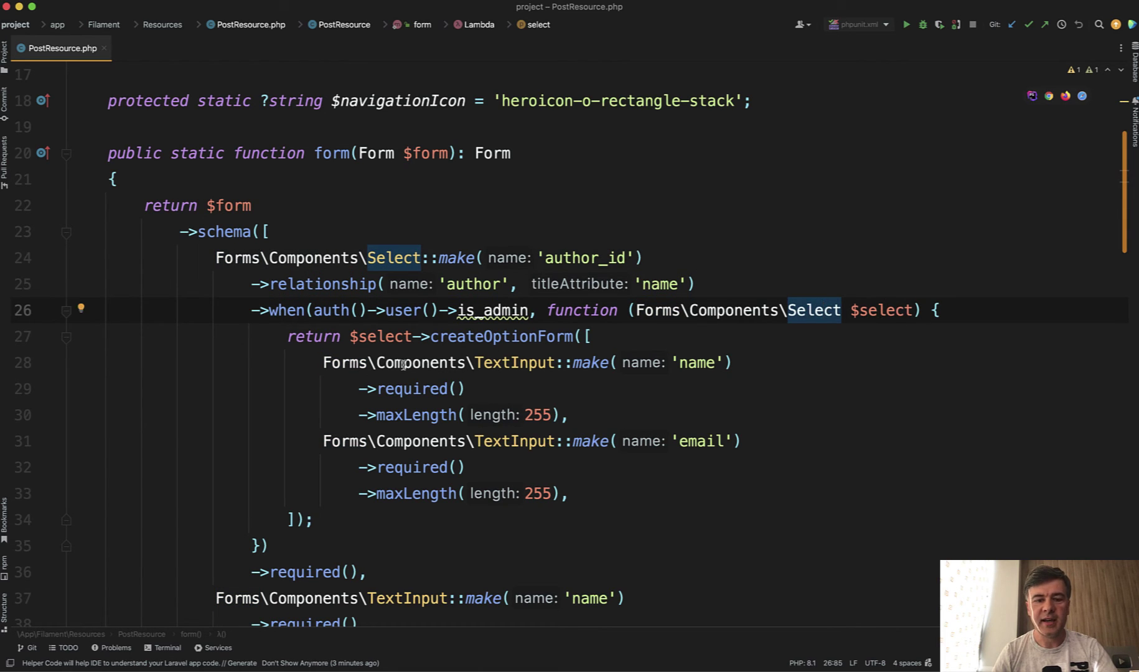
left_click(352, 336)
left_click_drag(352, 337, 405, 495)
left_click(503, 339)
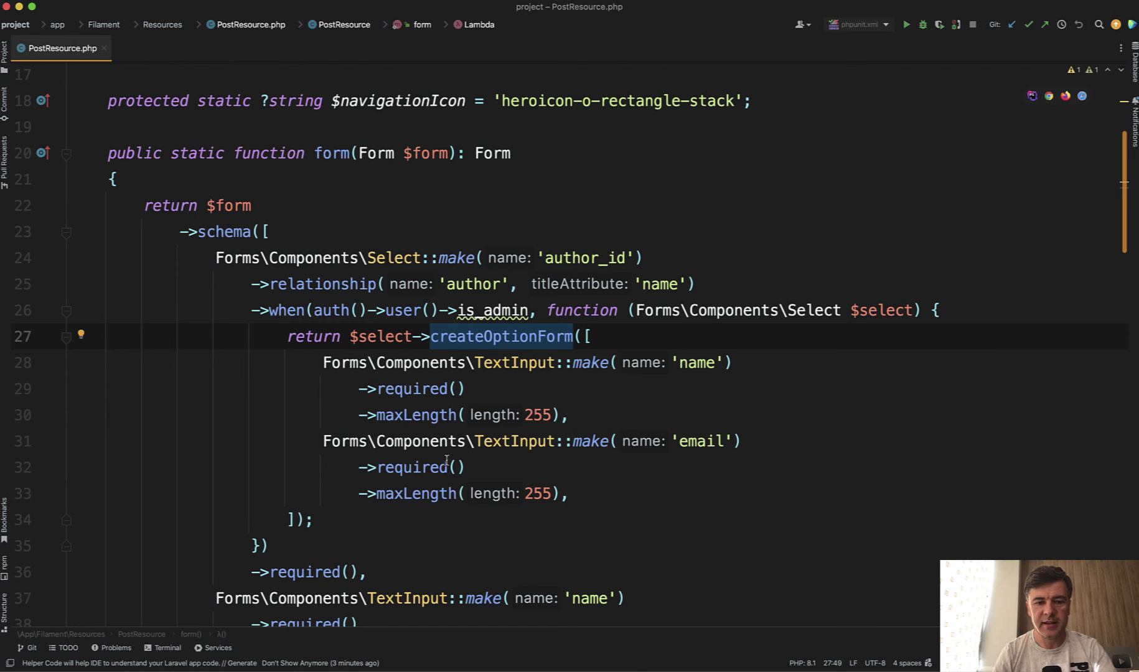
left_click_drag(383, 343, 392, 494)
left_click(392, 495)
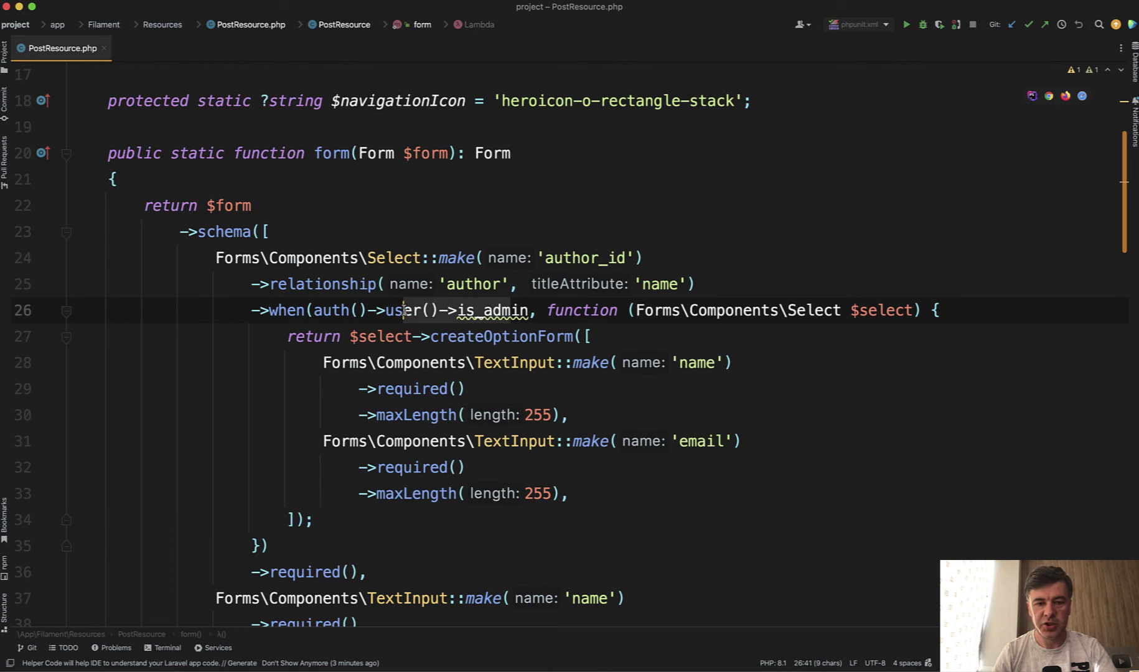
left_click_drag(515, 311, 341, 311)
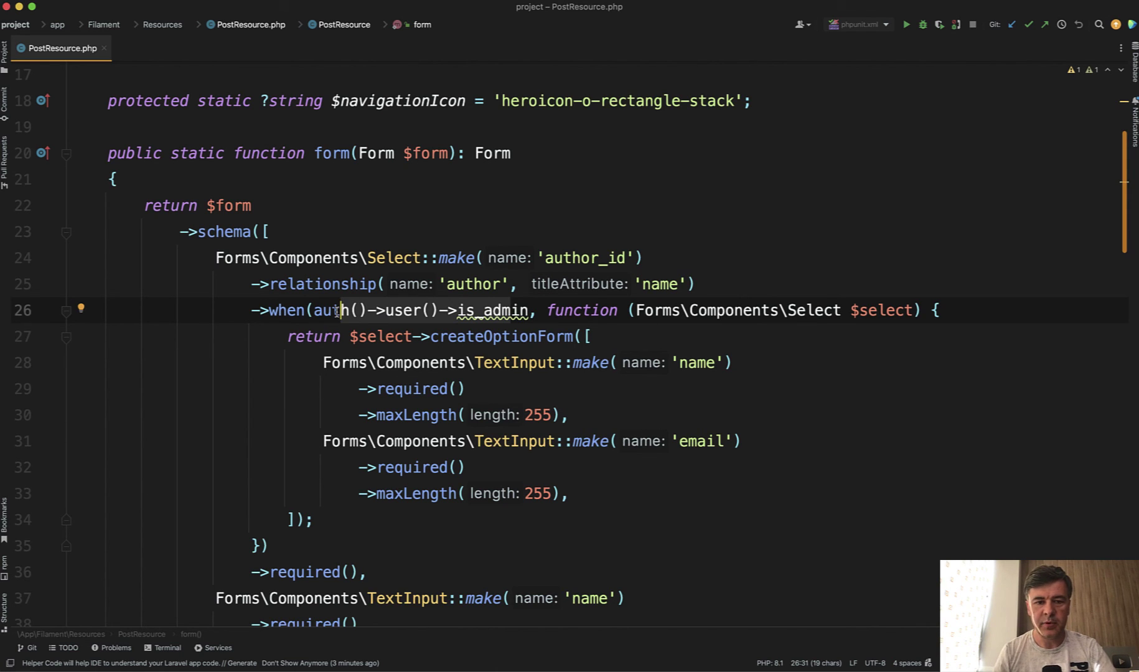
left_click_drag(288, 337, 570, 494)
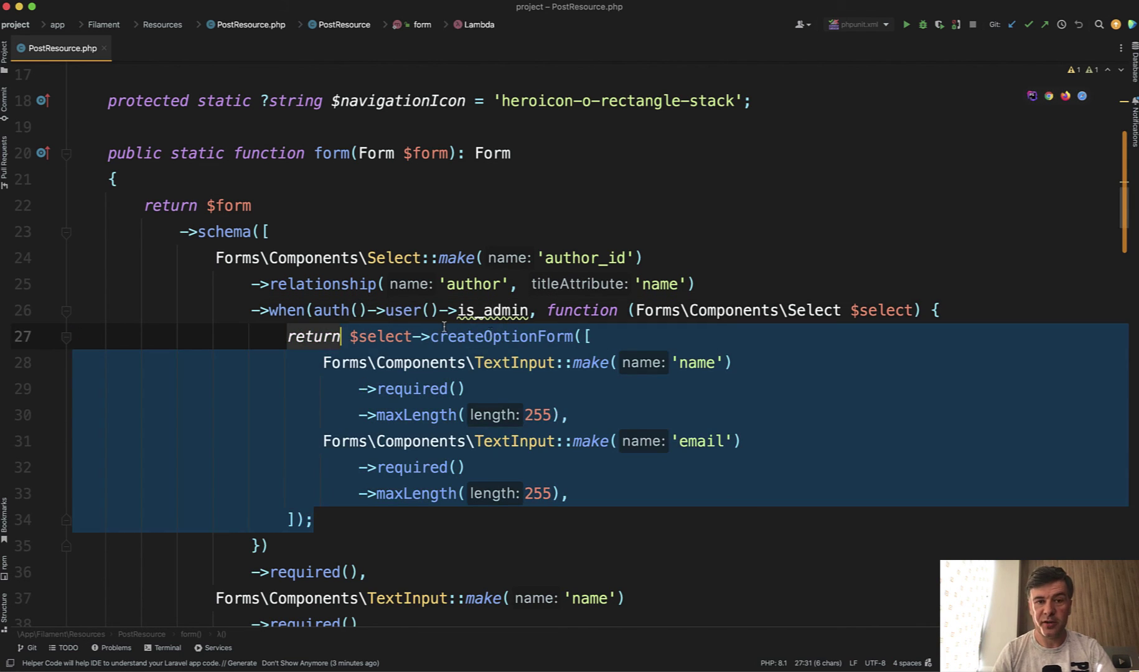
left_click(470, 361)
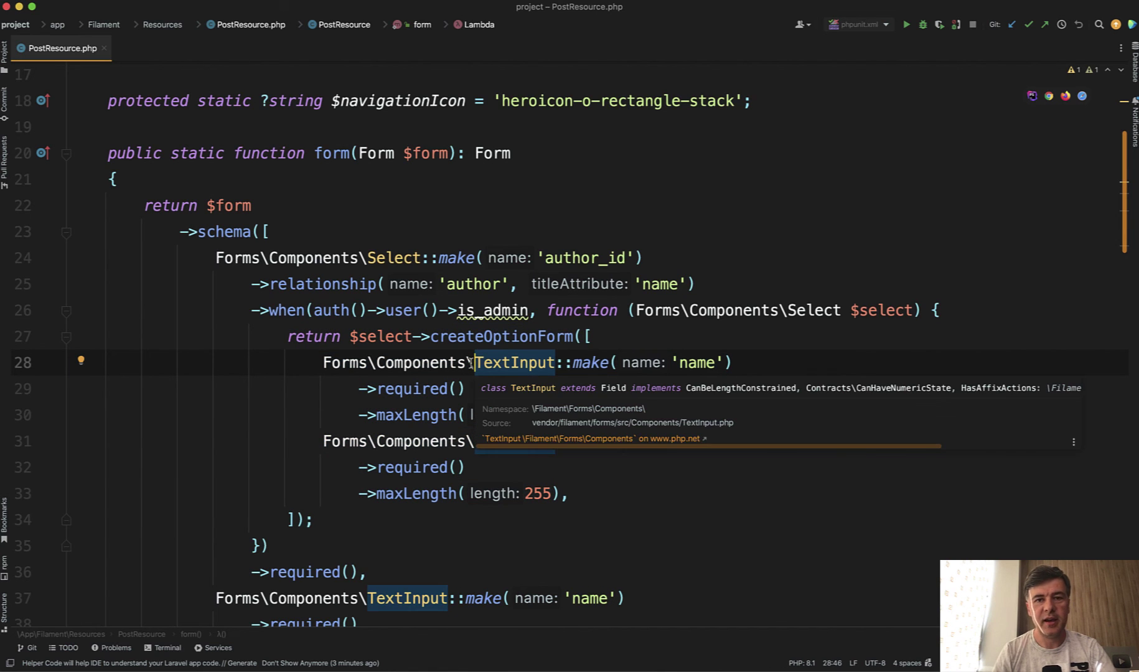
mouse_move(515, 363)
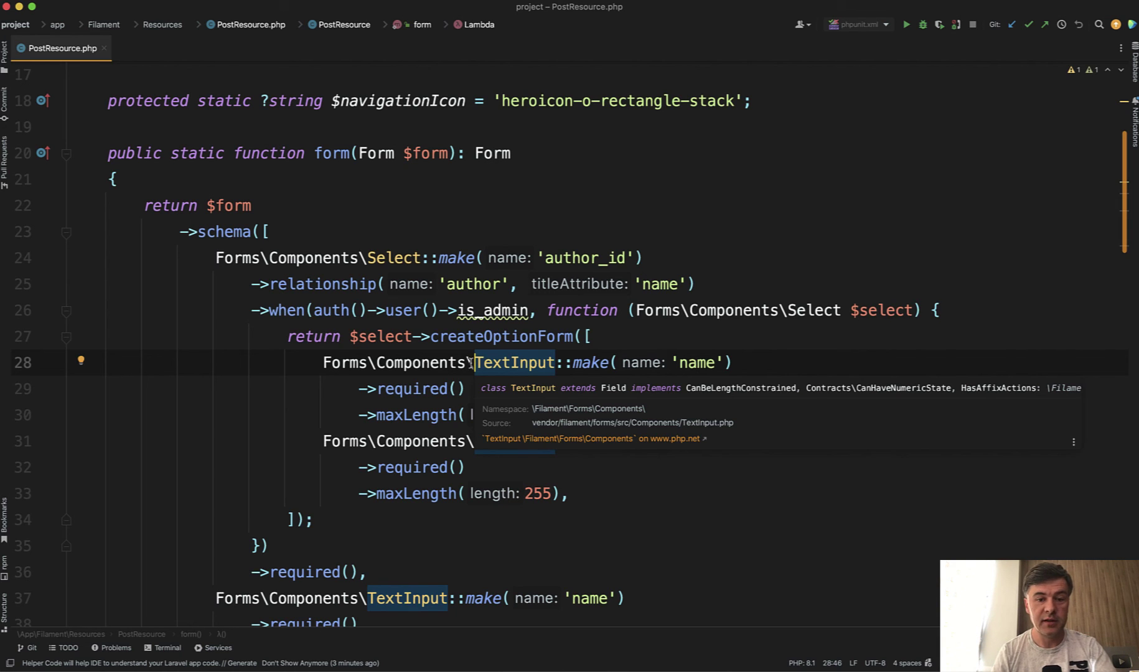
left_click_drag(270, 311, 298, 311)
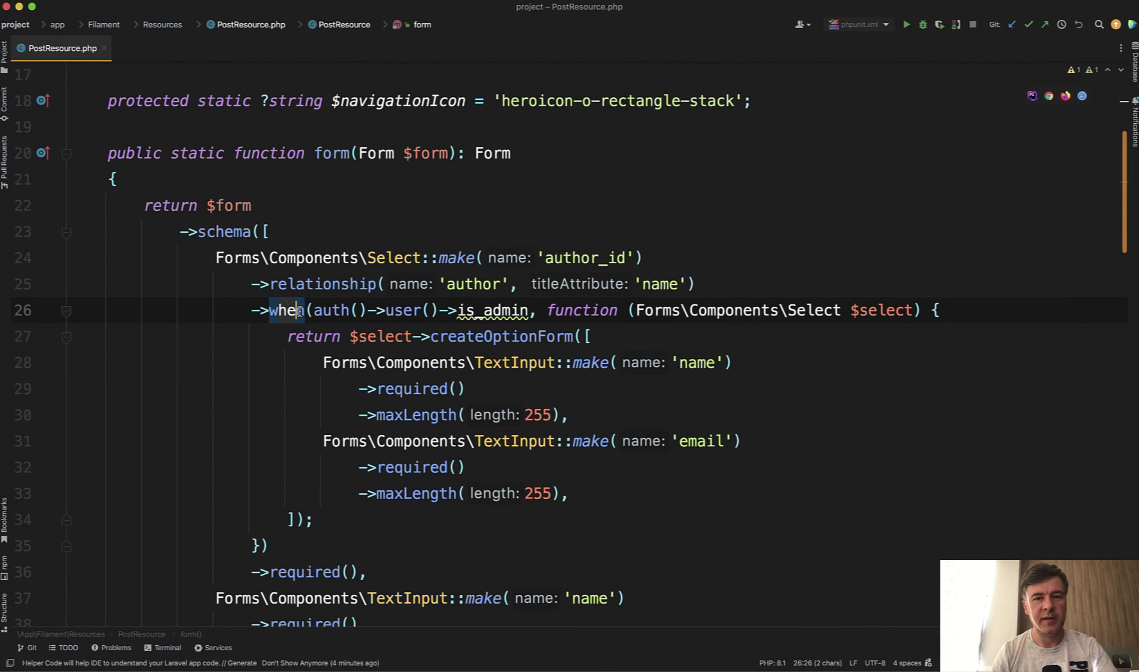